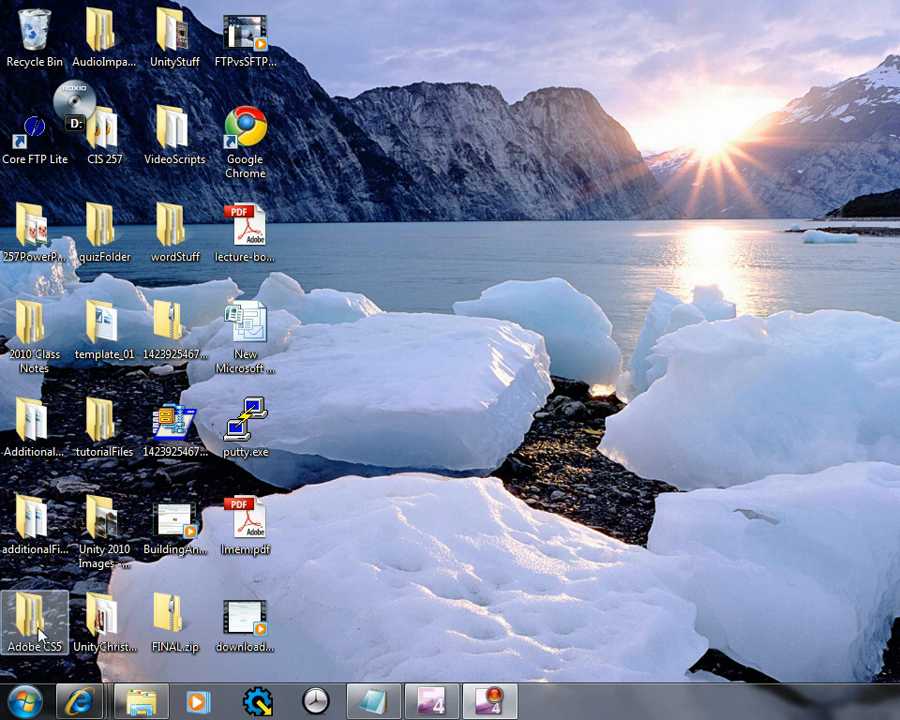
Launch Core FTP Lite by searching 'core' from the Windows 7 Start menu
left_click(33, 700)
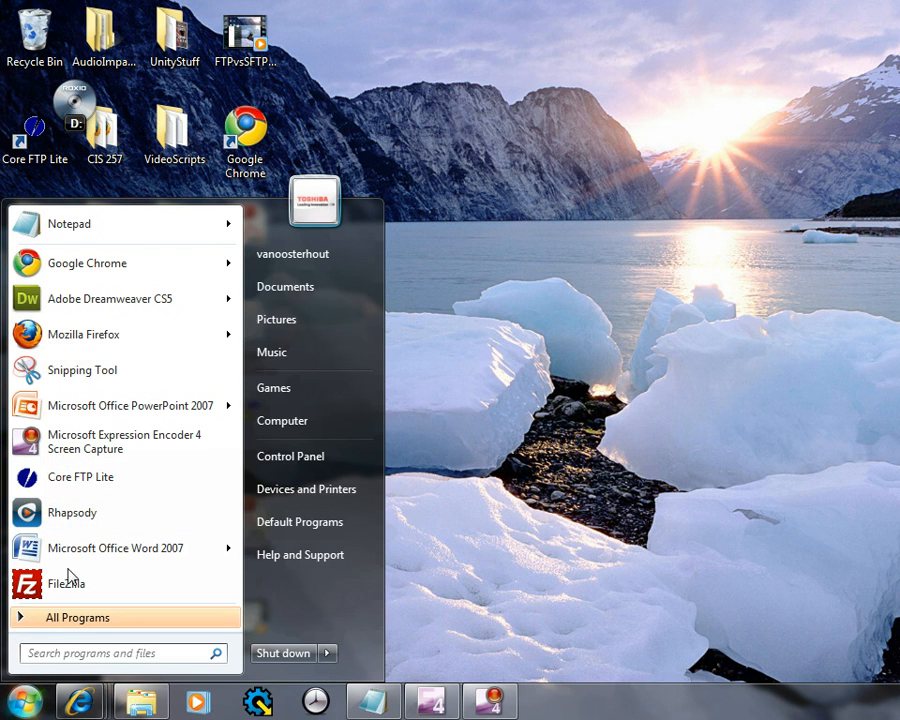
left_click(83, 653)
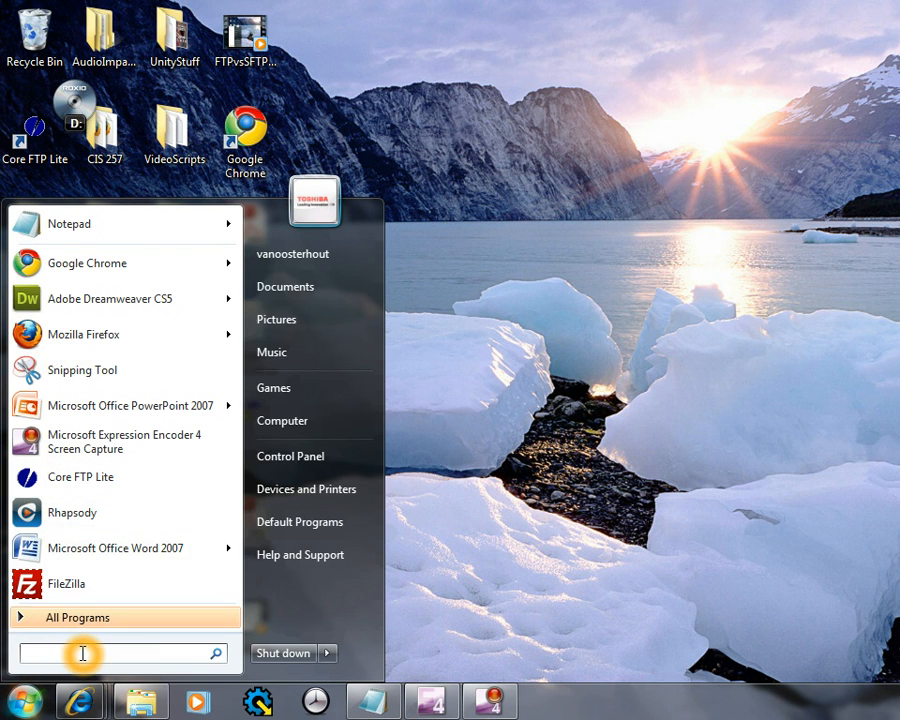
type("core")
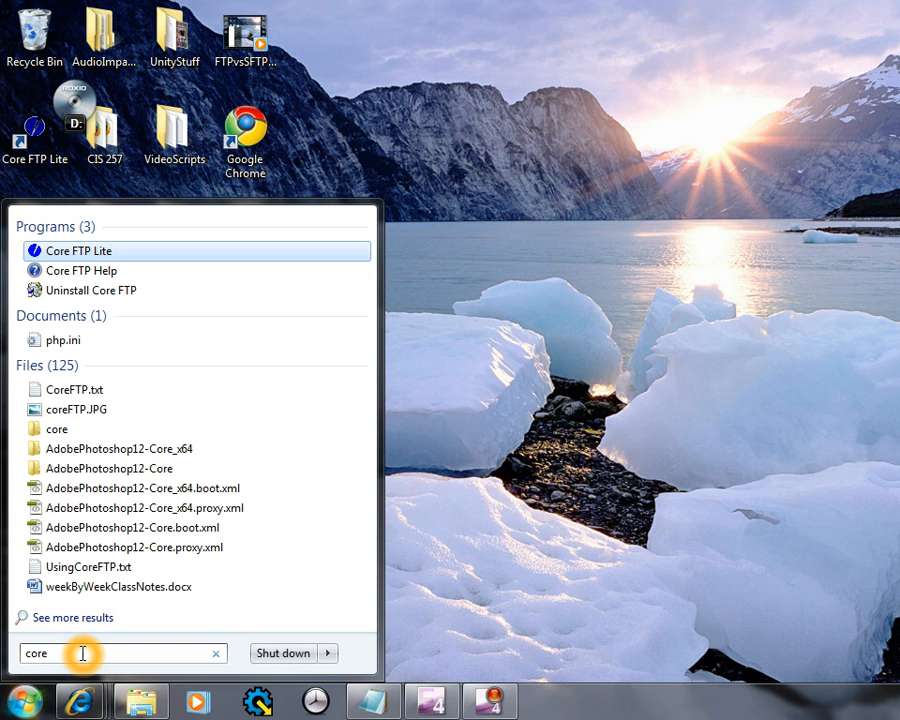
left_click(86, 256)
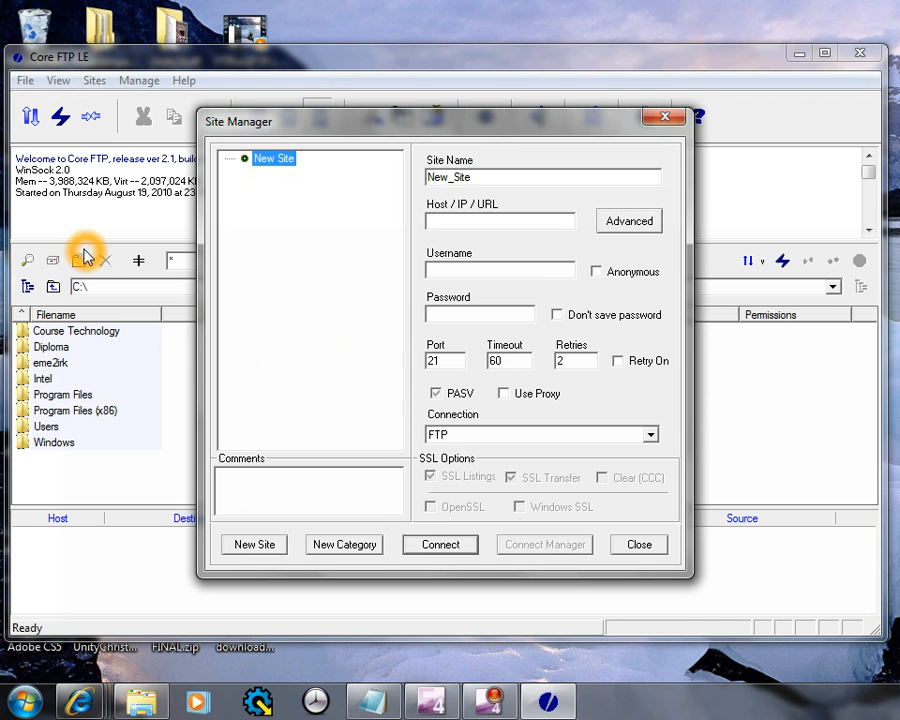
left_click(241, 314)
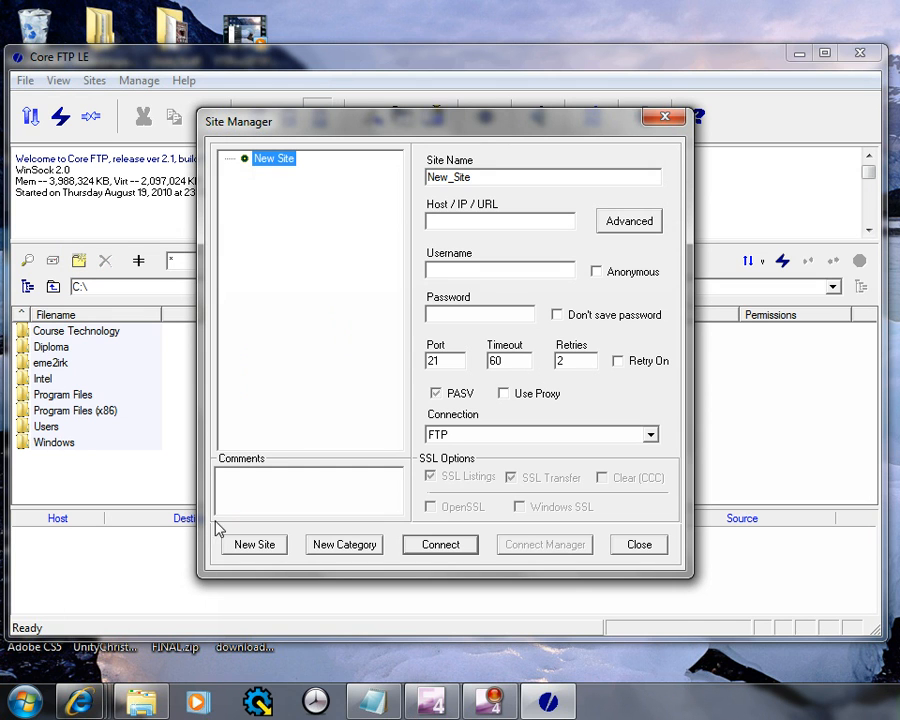
left_click(665, 120)
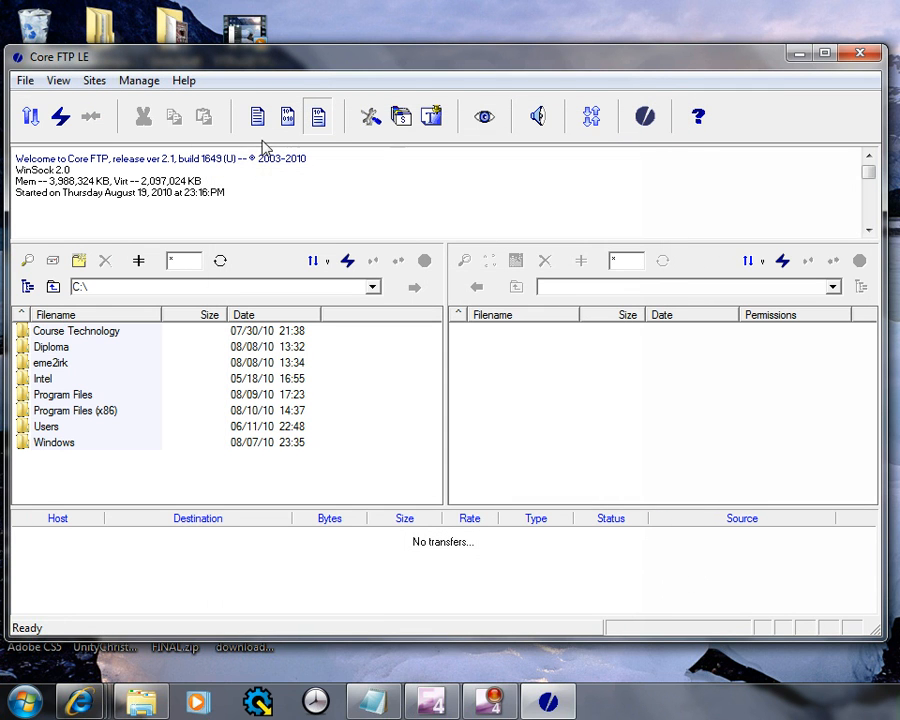
left_click(93, 82)
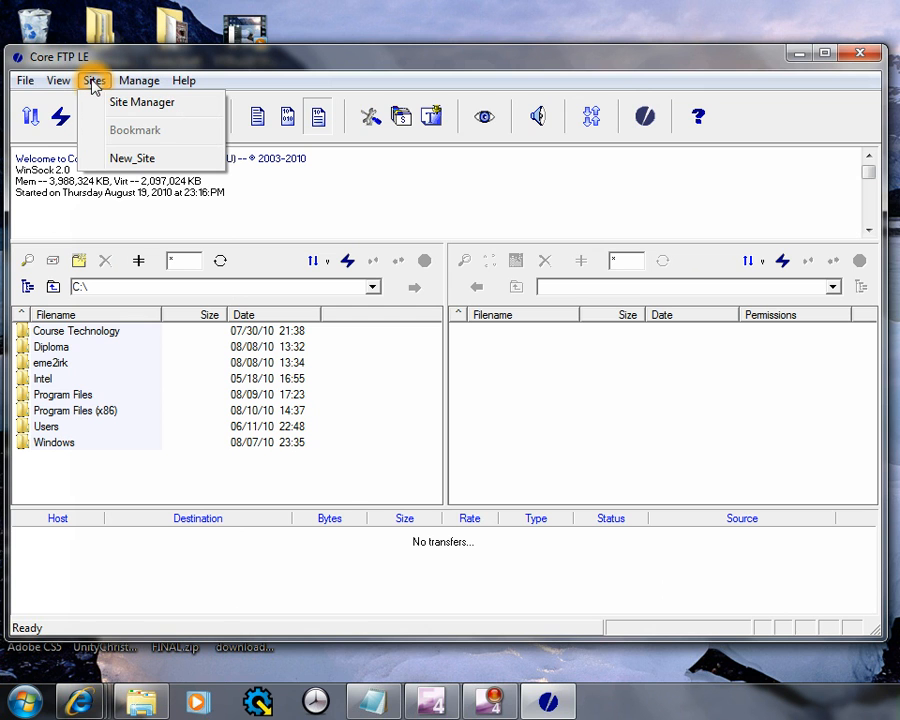
left_click(124, 105)
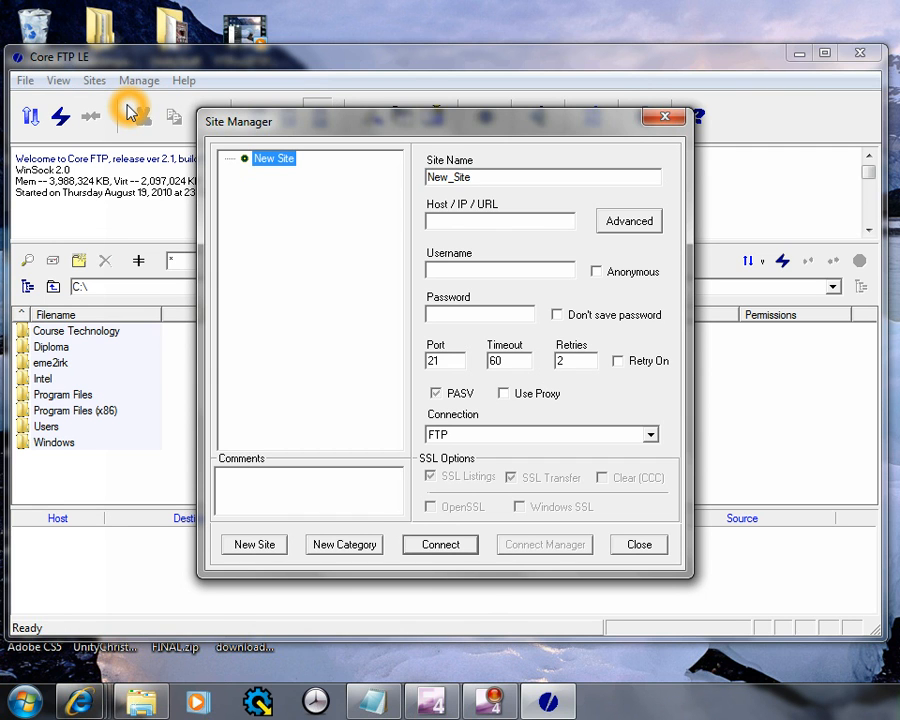
Rename the default New_Site entry to 'MCC Student Server'
left_click(495, 177)
left_click_drag(495, 177, 412, 176)
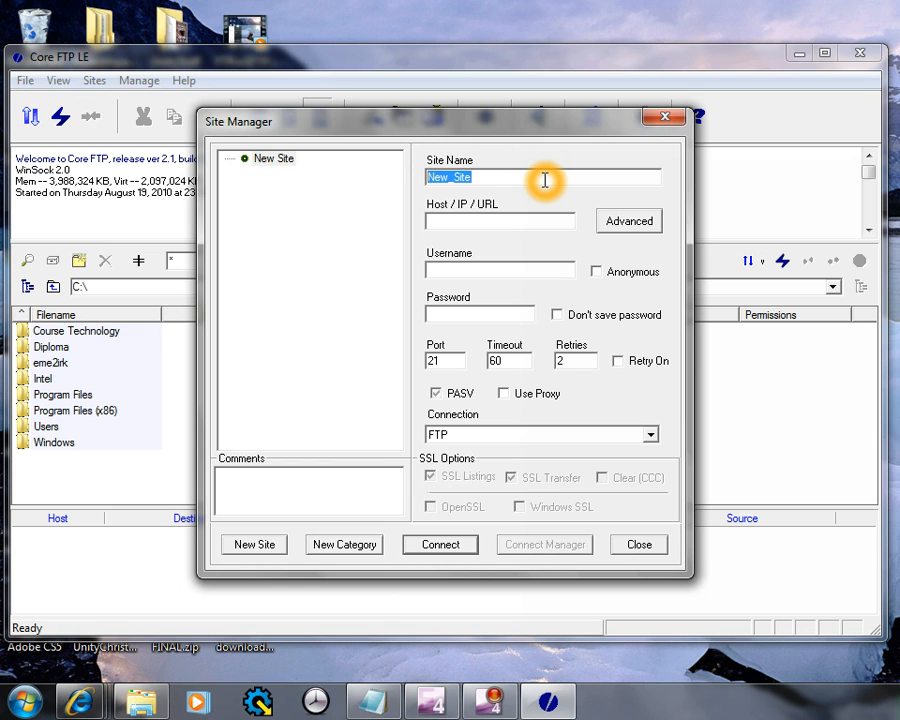
type("MCC ")
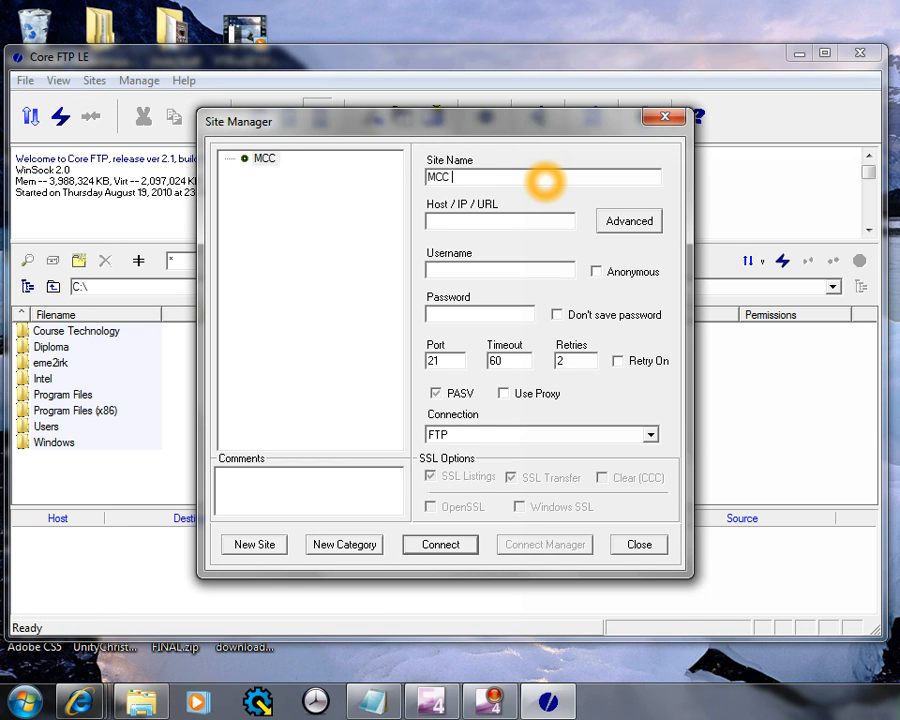
type("Student Server")
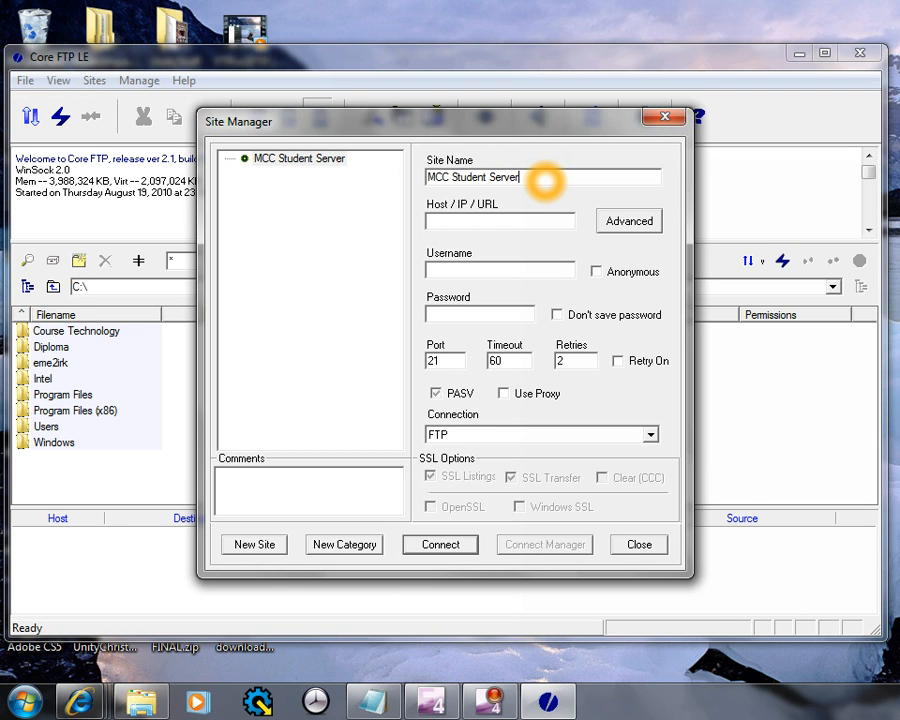
Enter host student.muskegoncc.edu, then the account username and password
left_click(530, 219)
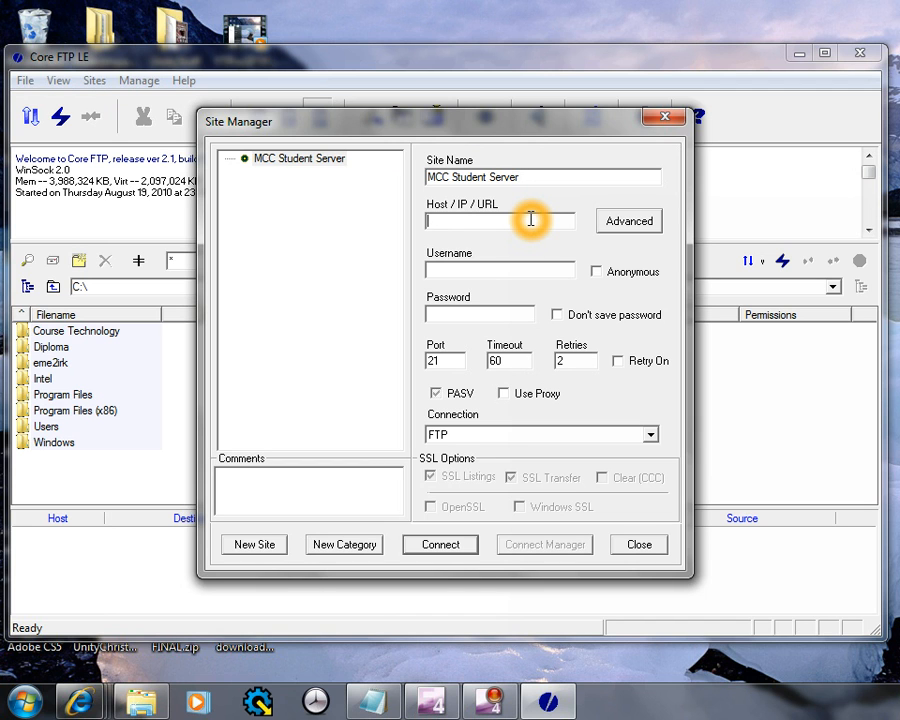
type("student.muskegoncc.edu")
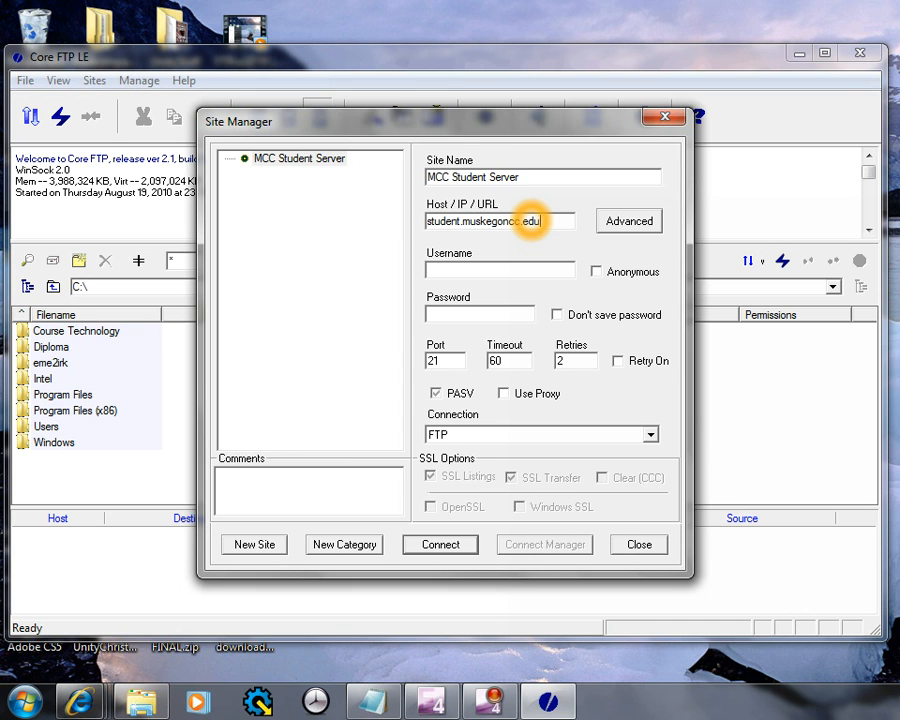
left_click(568, 269)
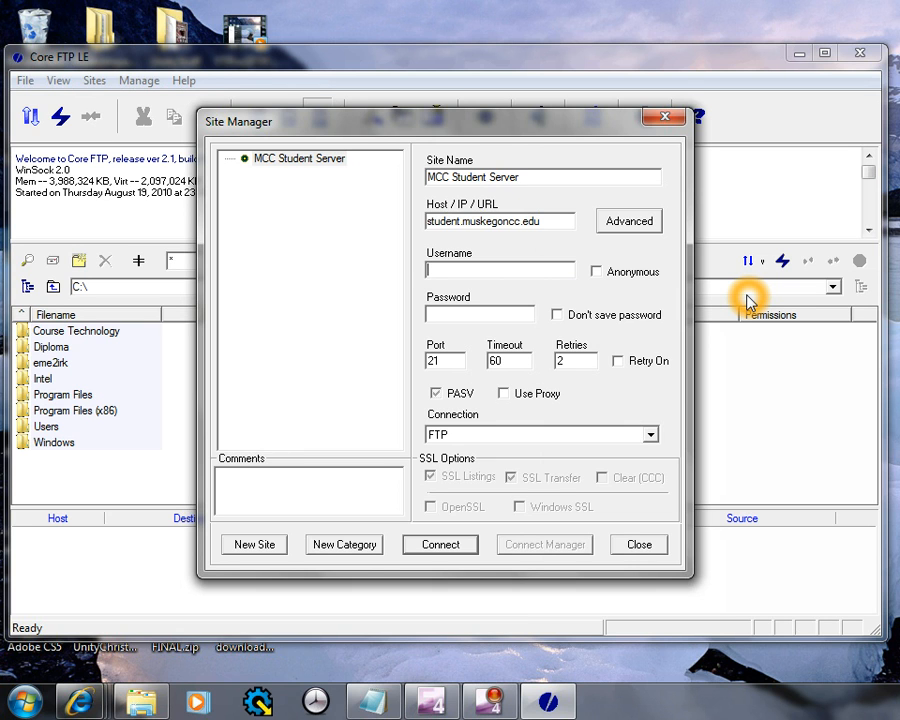
key("Tab")
type("**********")
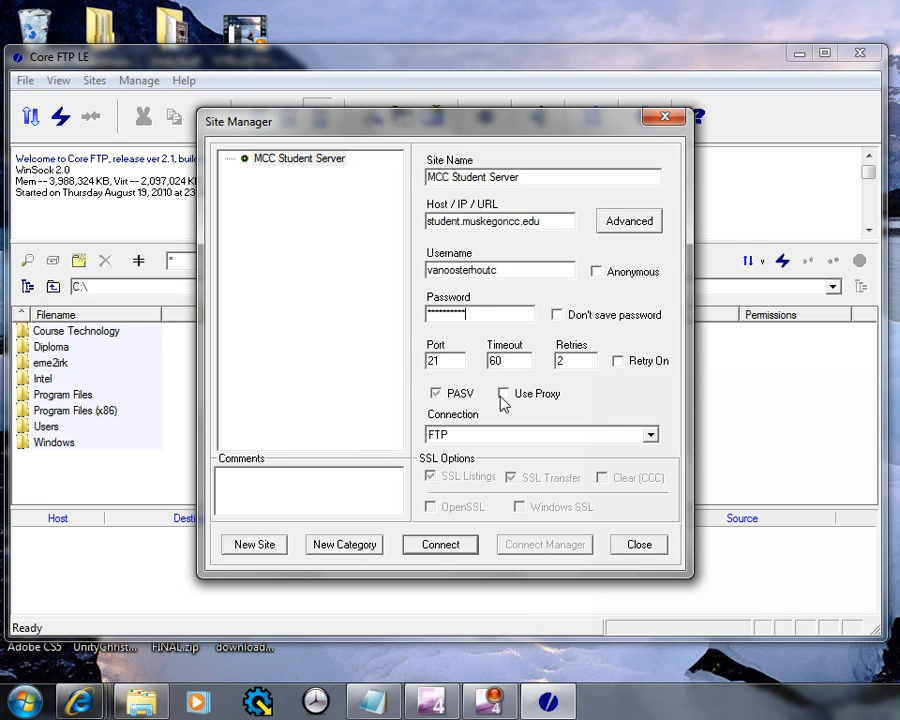
Check the timeout and retry fields, keep plain FTP as the protocol, and connect
left_click(502, 358)
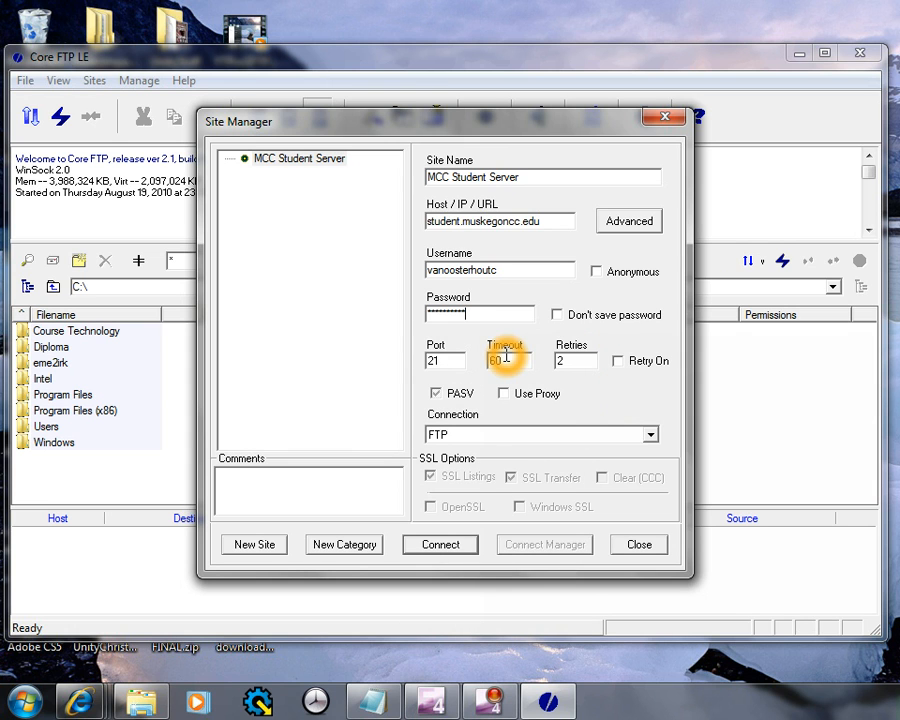
left_click(580, 364)
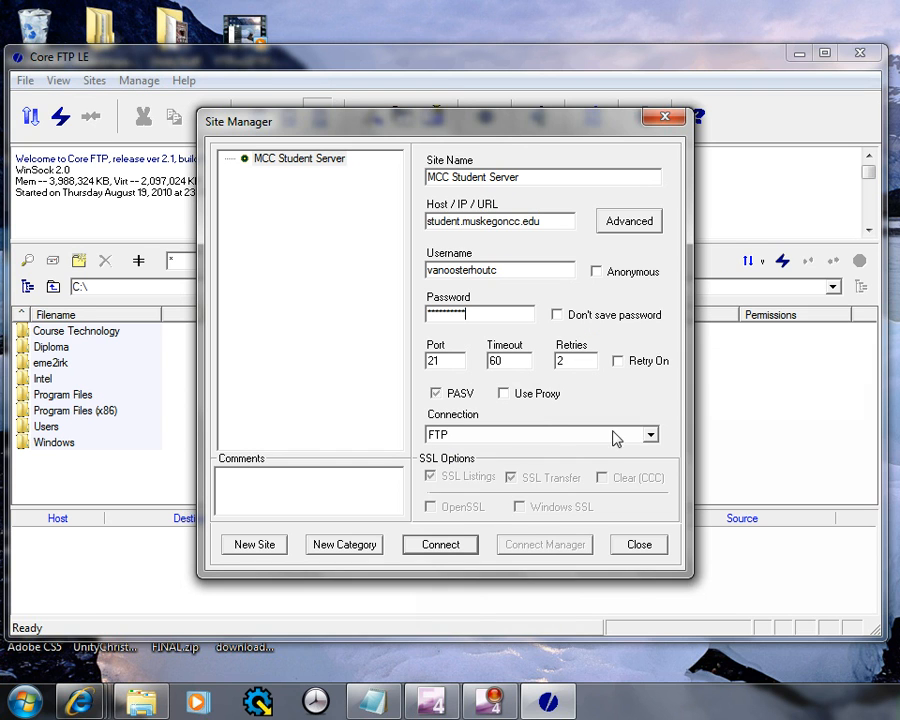
left_click(443, 411)
left_click(474, 411)
left_click(430, 412)
left_click(649, 435)
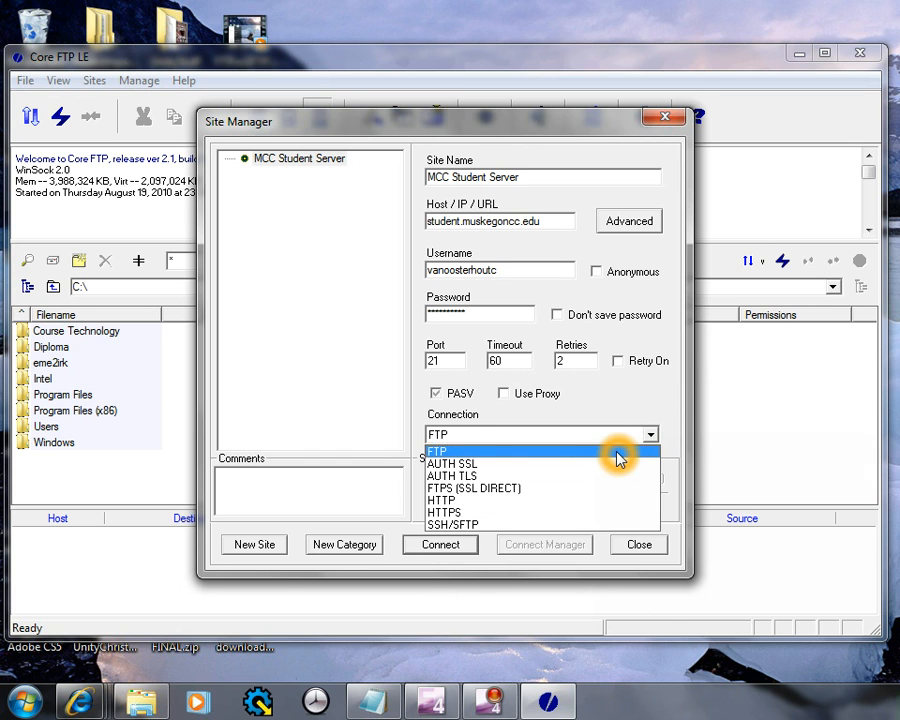
left_click(617, 455)
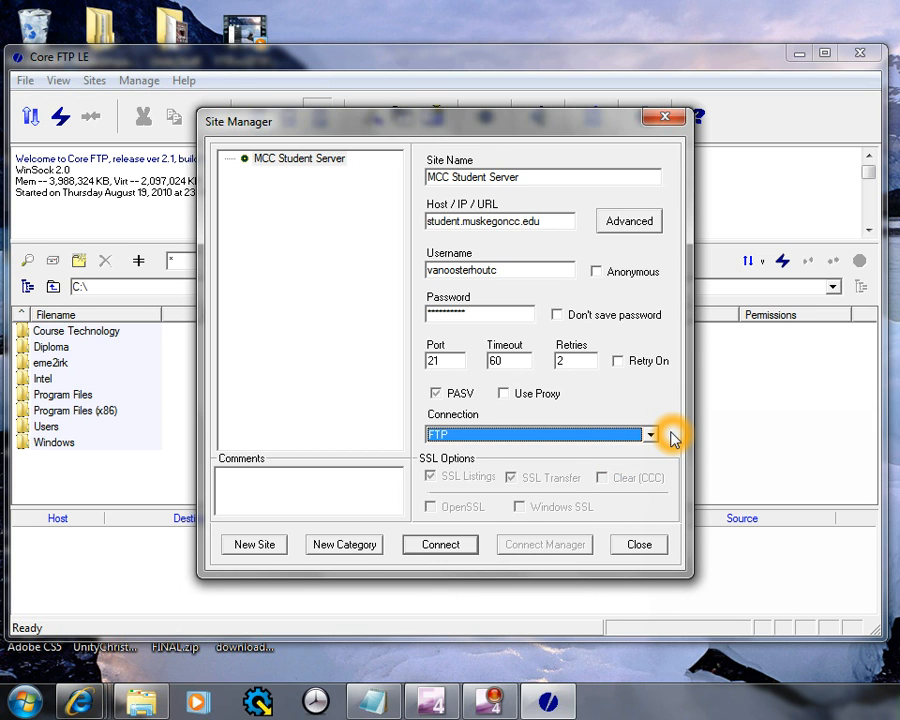
left_click(443, 545)
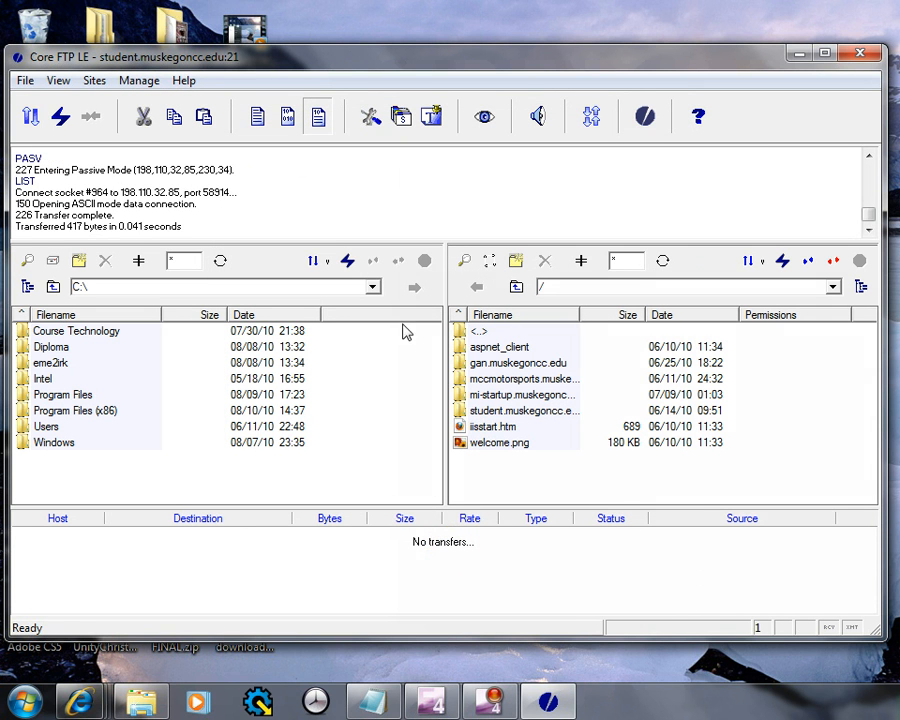
left_click(338, 363)
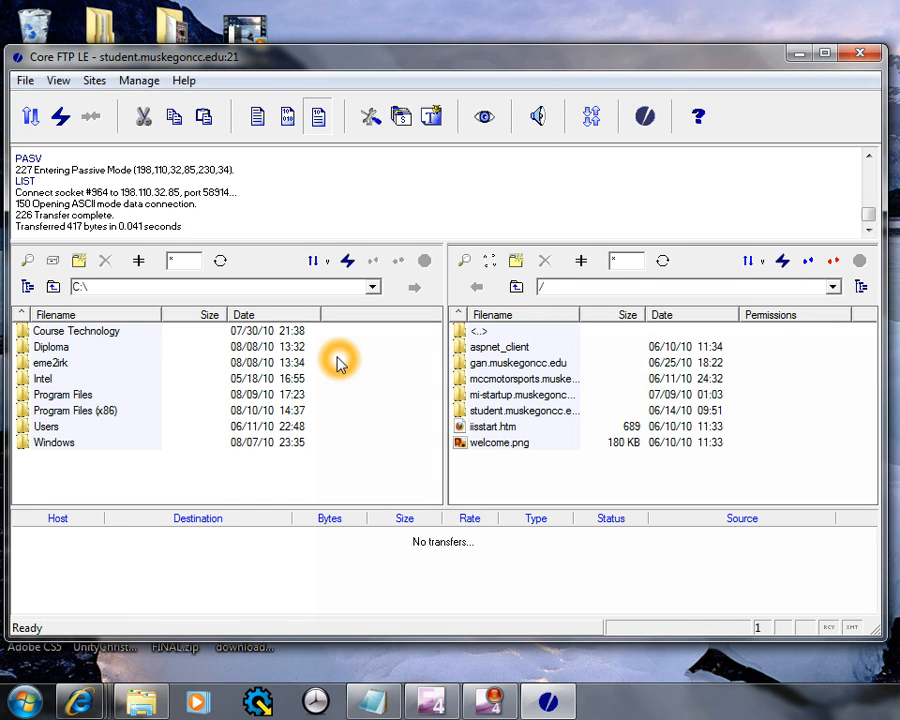
left_click(655, 363)
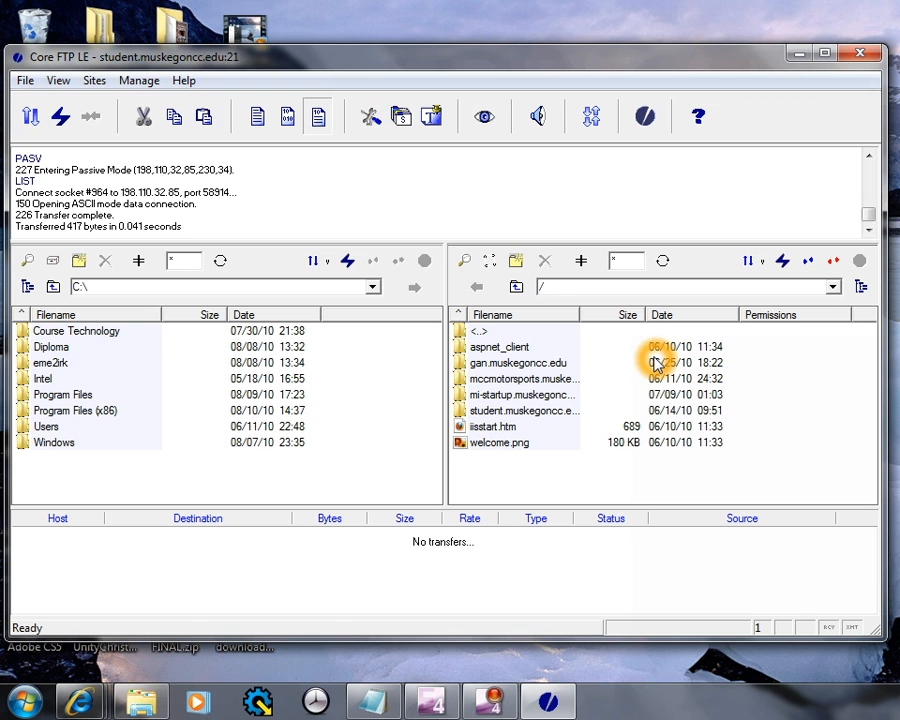
left_click(258, 365)
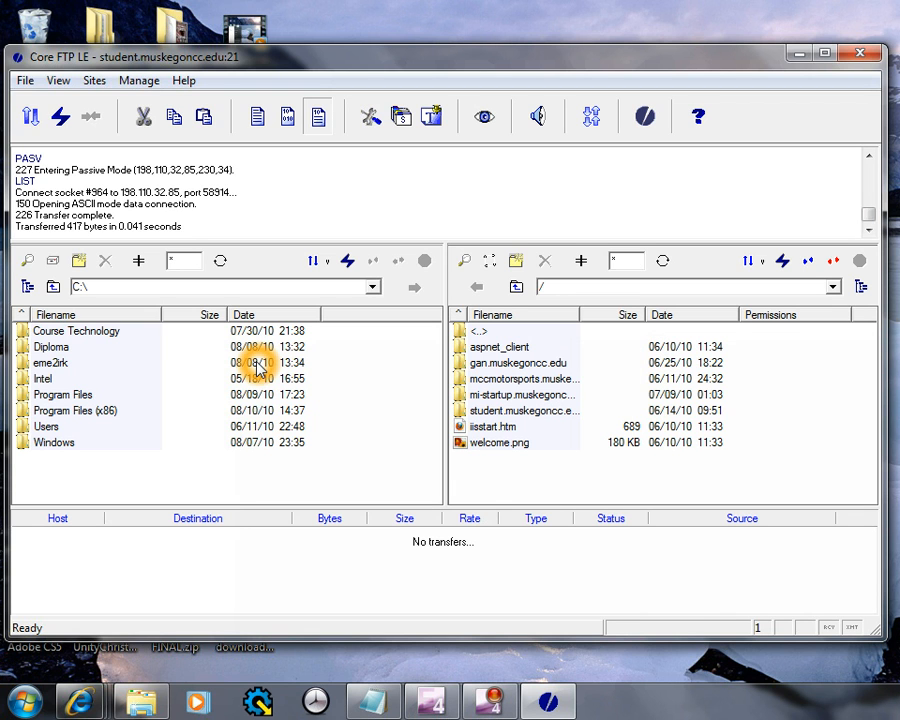
left_click(530, 365)
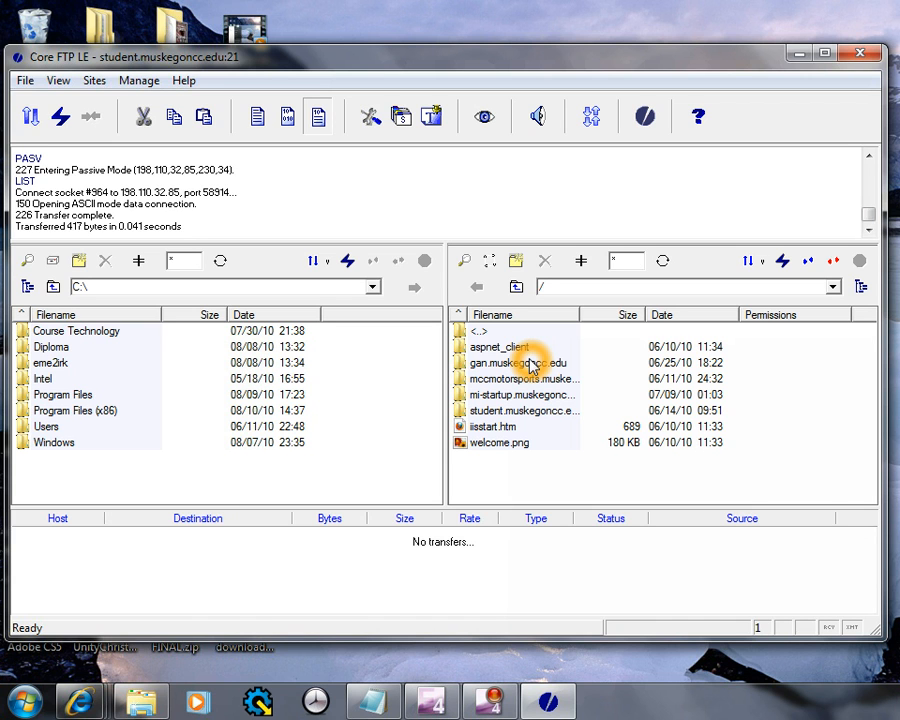
left_click(540, 412)
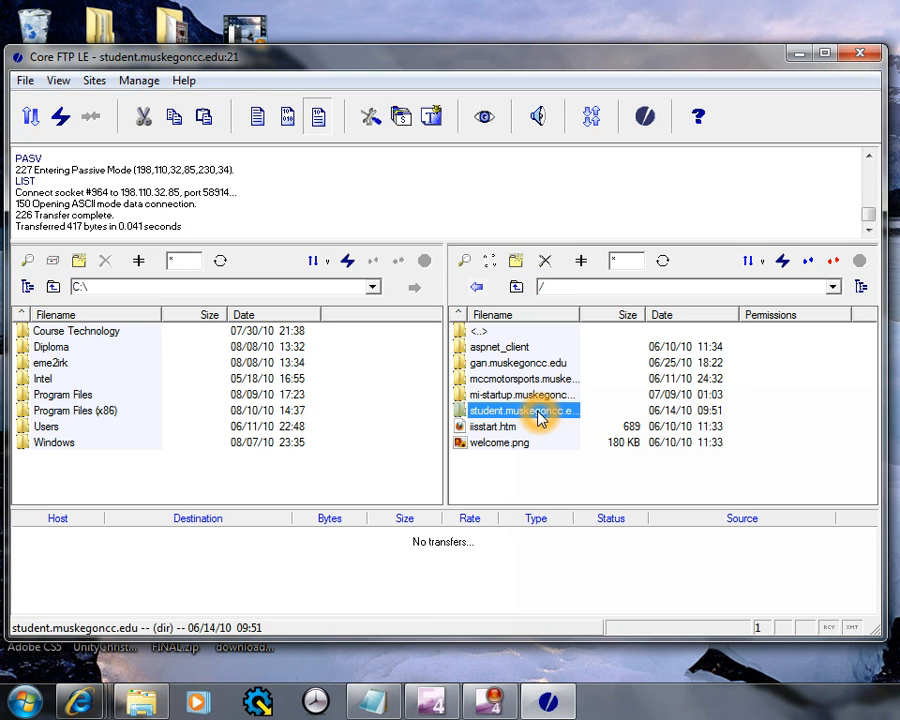
double_click(537, 414)
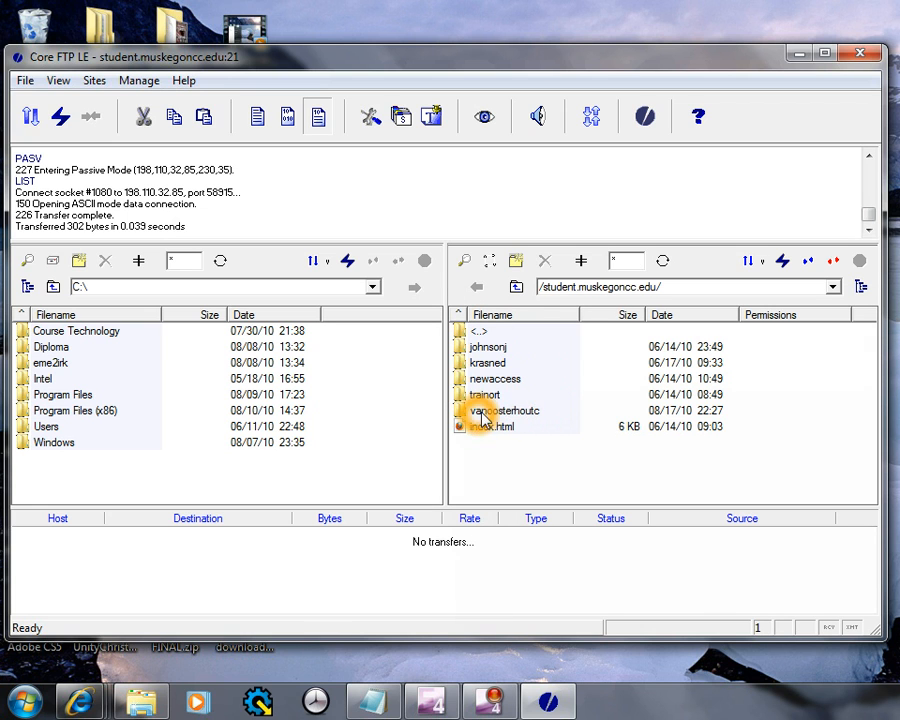
Open the account's personal folder on the server to list assignments, cis110, images and Templates
double_click(531, 411)
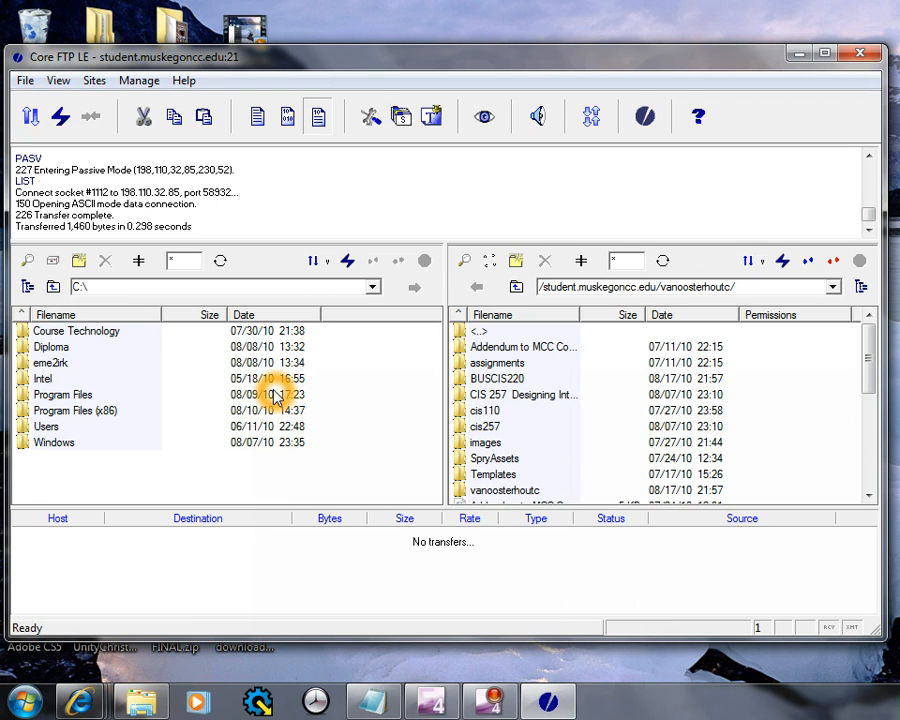
Return the local pane from the Windows folder to the C:\ root
left_click(54, 444)
double_click(54, 444)
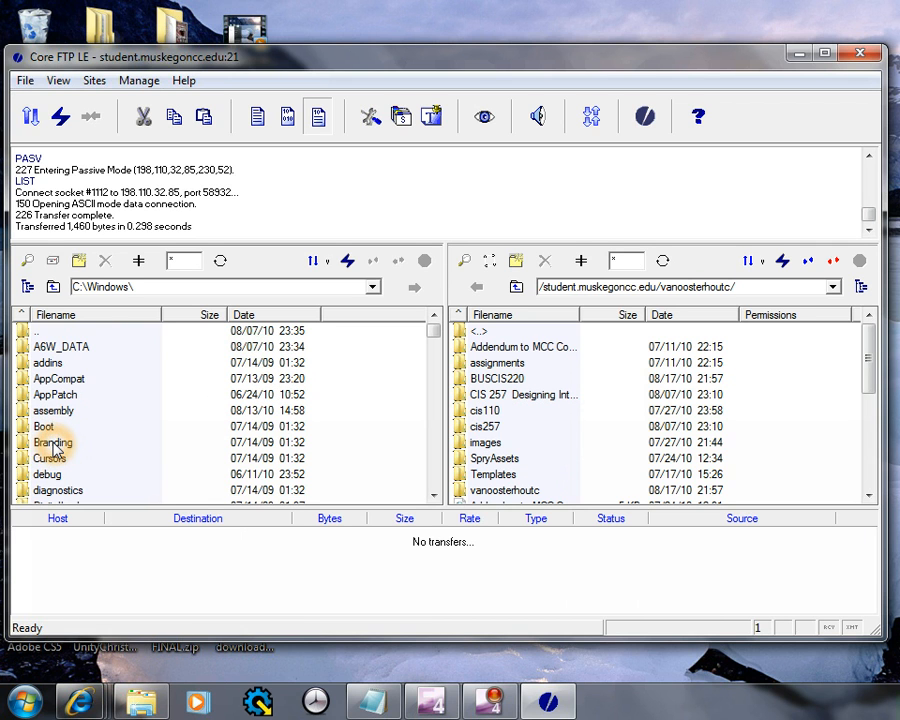
left_click(437, 478)
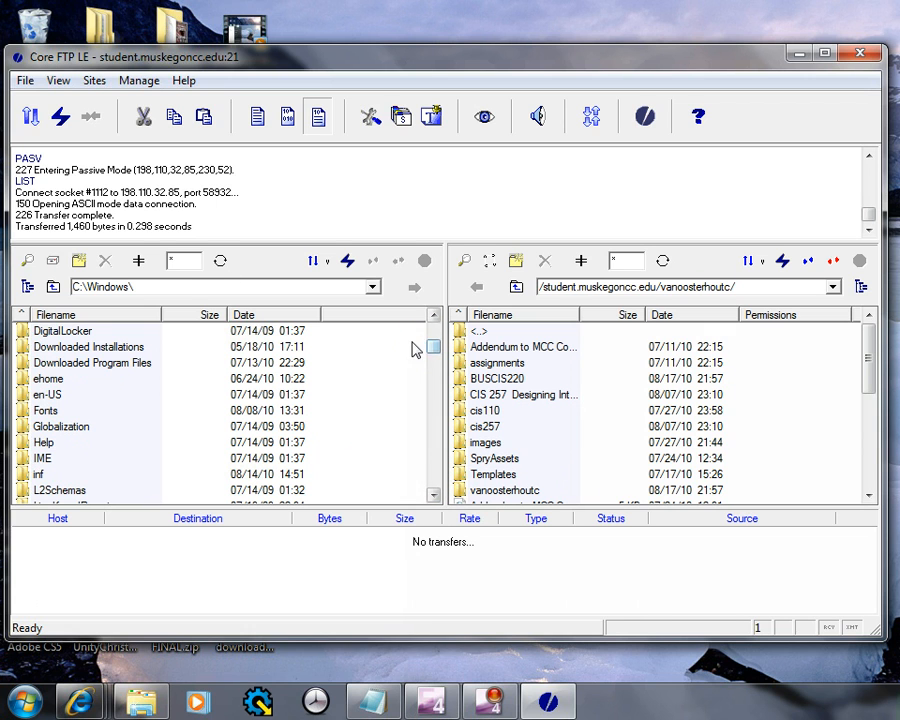
left_click(372, 287)
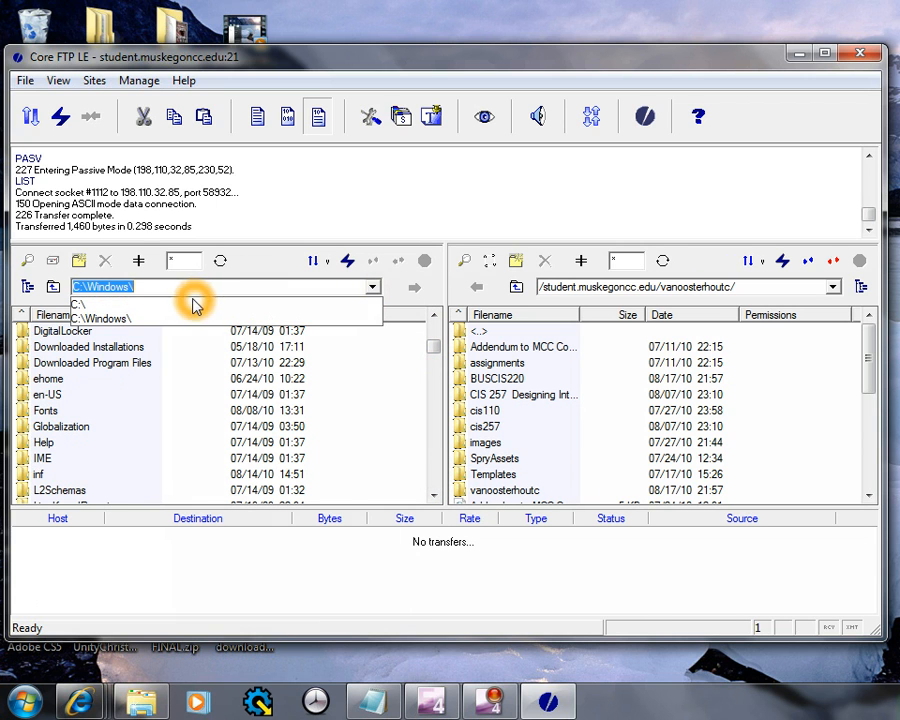
left_click(194, 304)
left_click(238, 368)
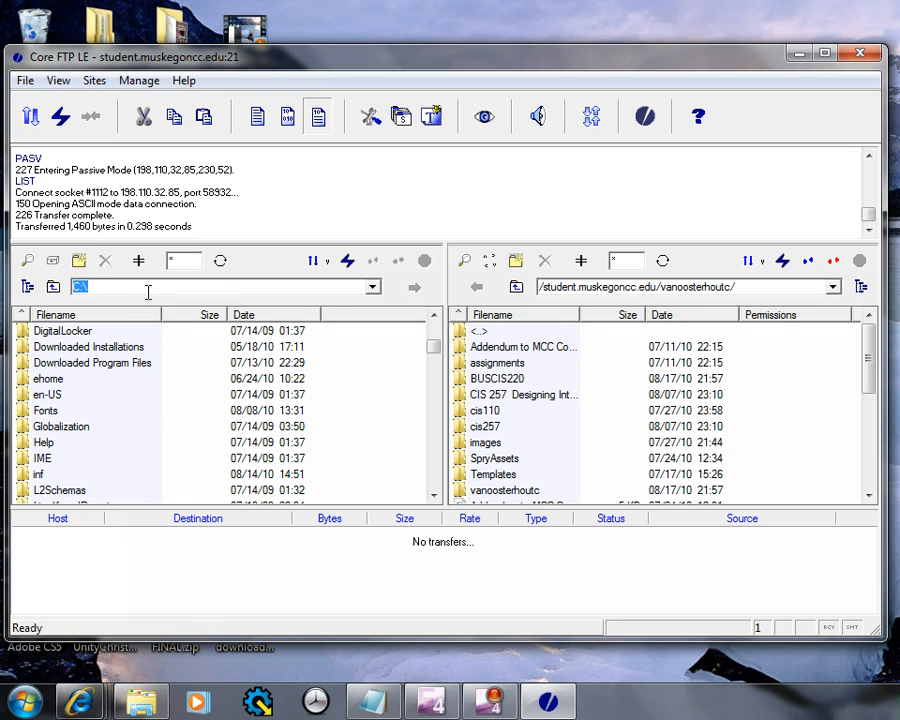
left_click(415, 288)
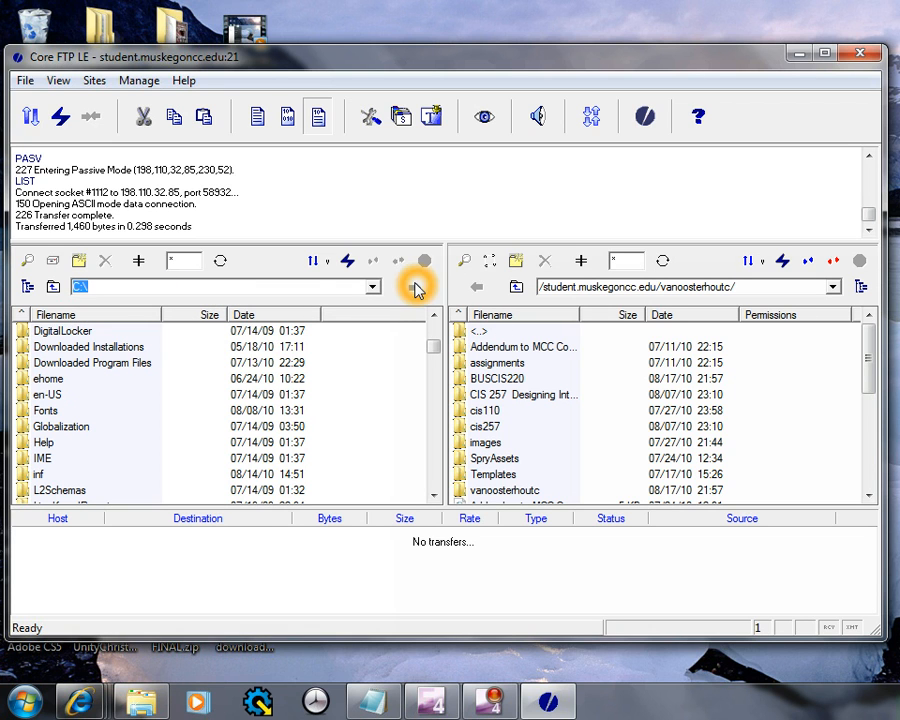
left_click(55, 287)
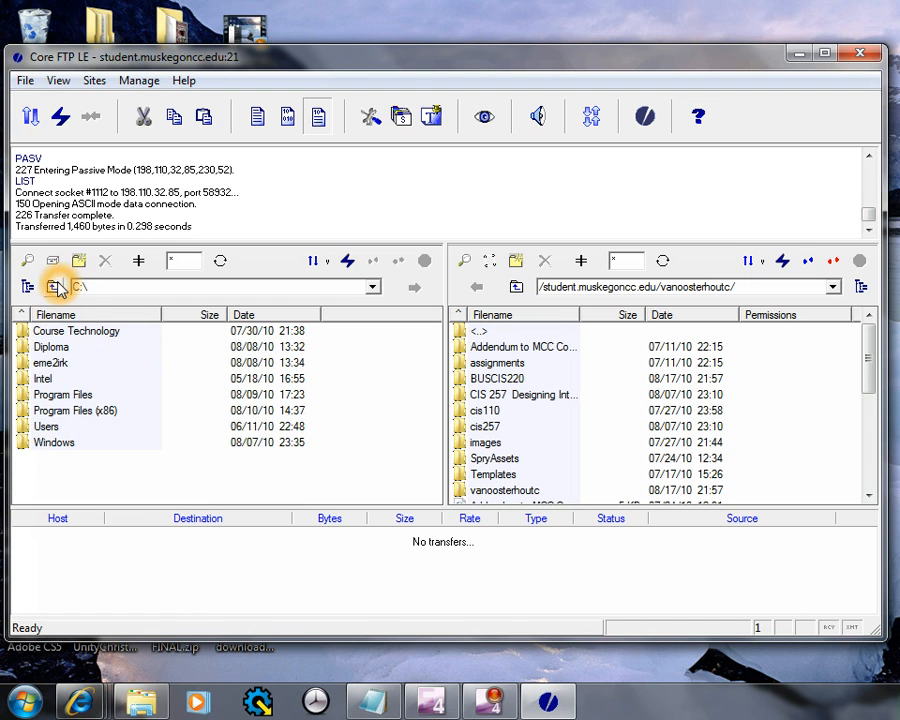
Navigate locally through Users, the home folder and Desktop into CIS 257
left_click(49, 429)
double_click(49, 429)
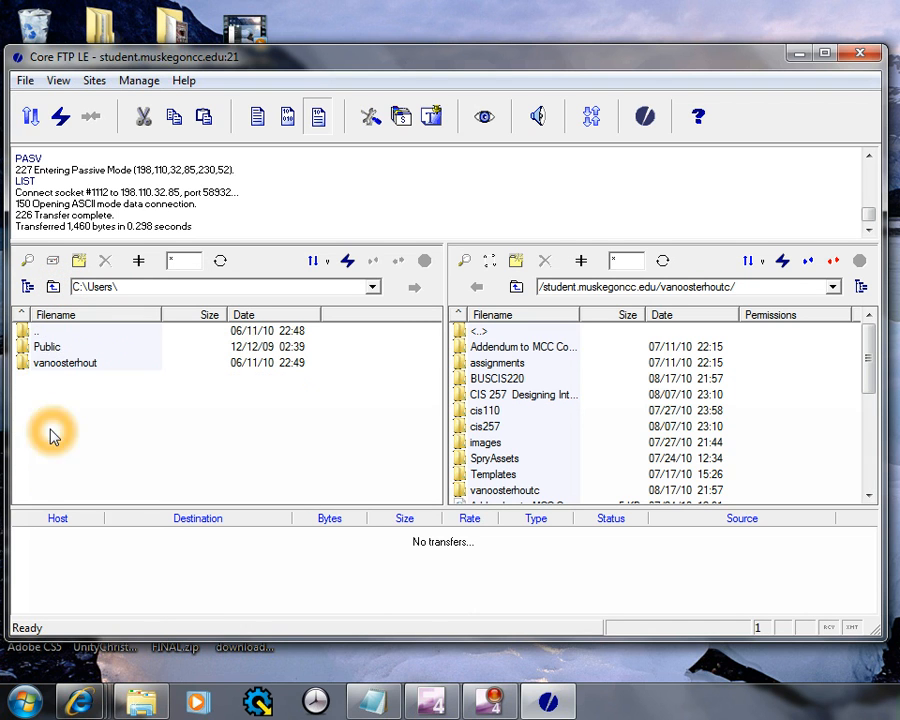
double_click(54, 364)
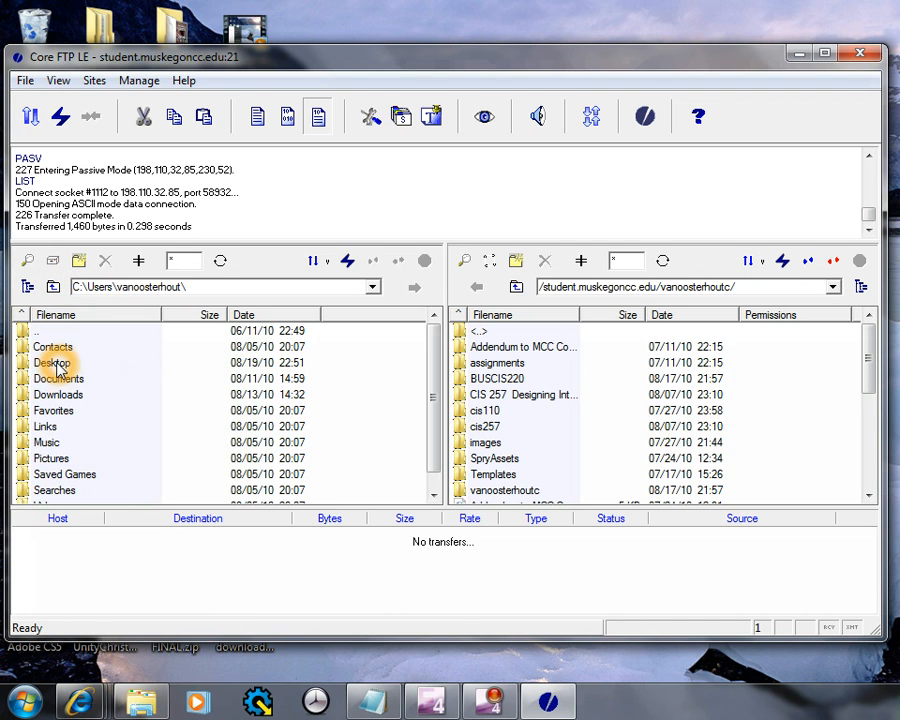
double_click(40, 362)
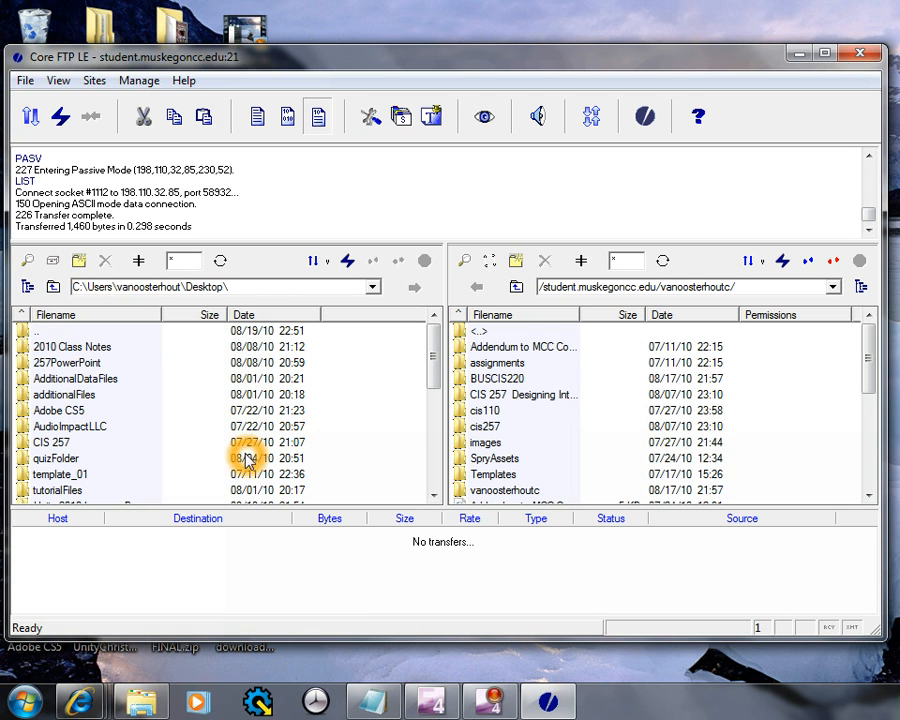
mouse_move(438, 367)
left_mouse_down()
mouse_move(436, 438)
mouse_move(438, 384)
left_mouse_up()
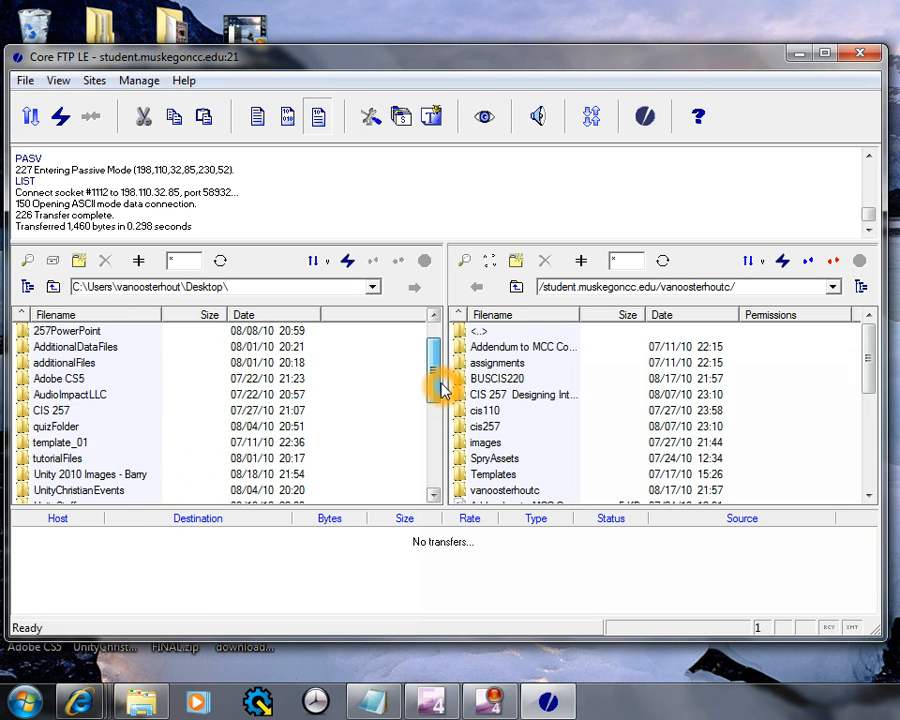
double_click(56, 349)
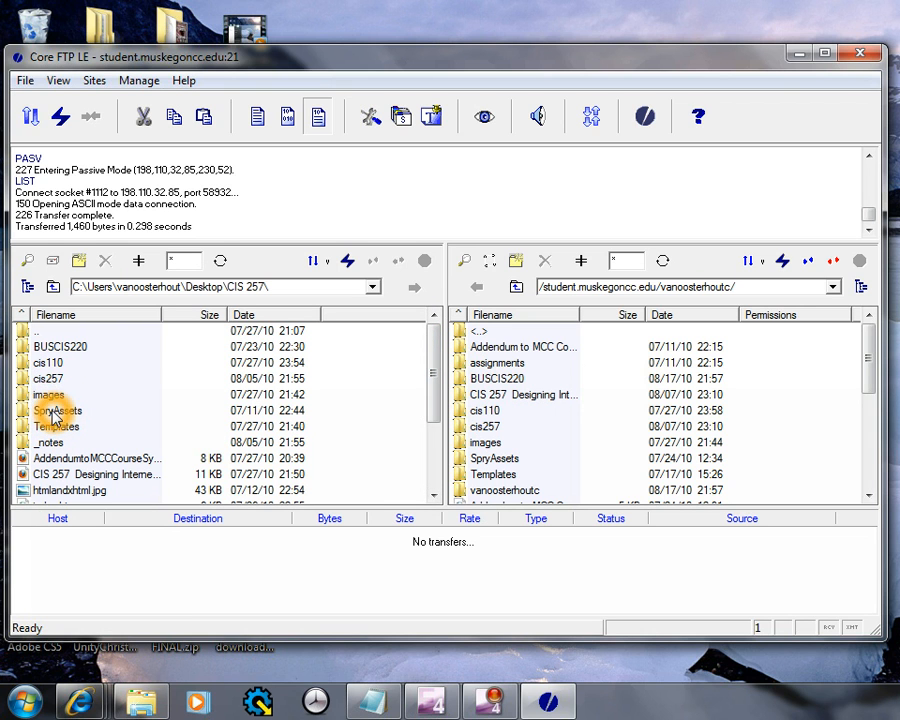
Select AddendumtoMCCCourseSyllabi.htm locally and try dragging it onto the remote pane
left_click(50, 379)
left_click(114, 460)
left_click(118, 461)
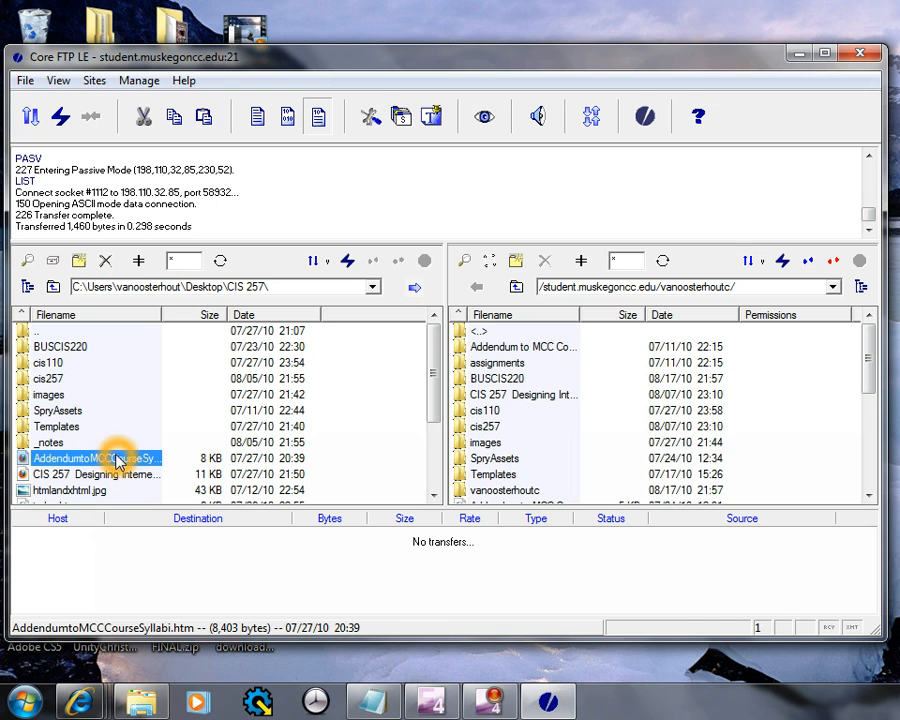
left_click_drag(118, 461, 370, 505)
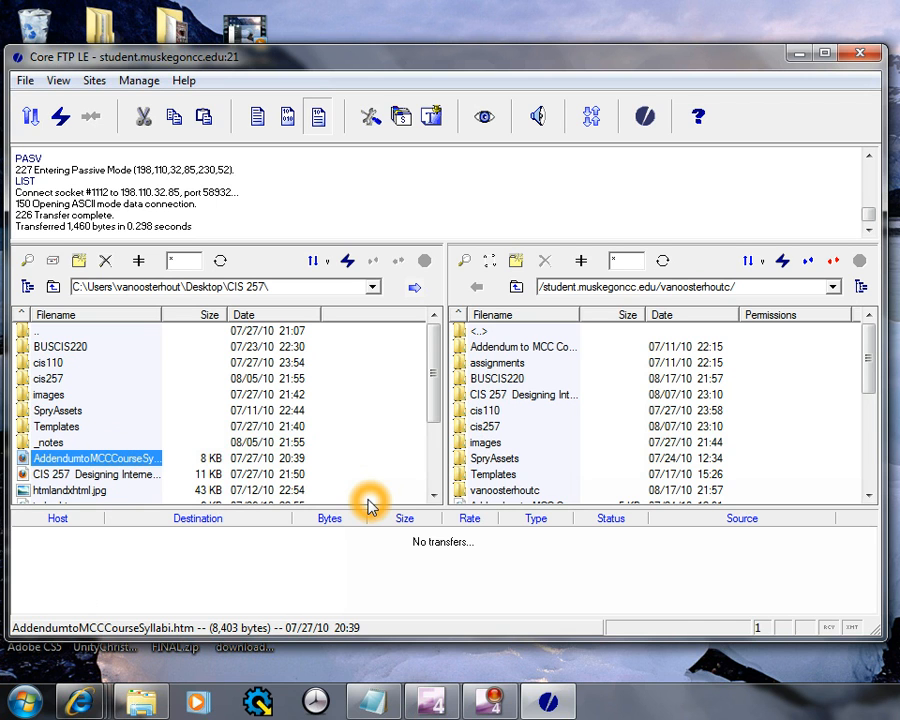
Select the images folder in the server's file list
left_click(493, 428)
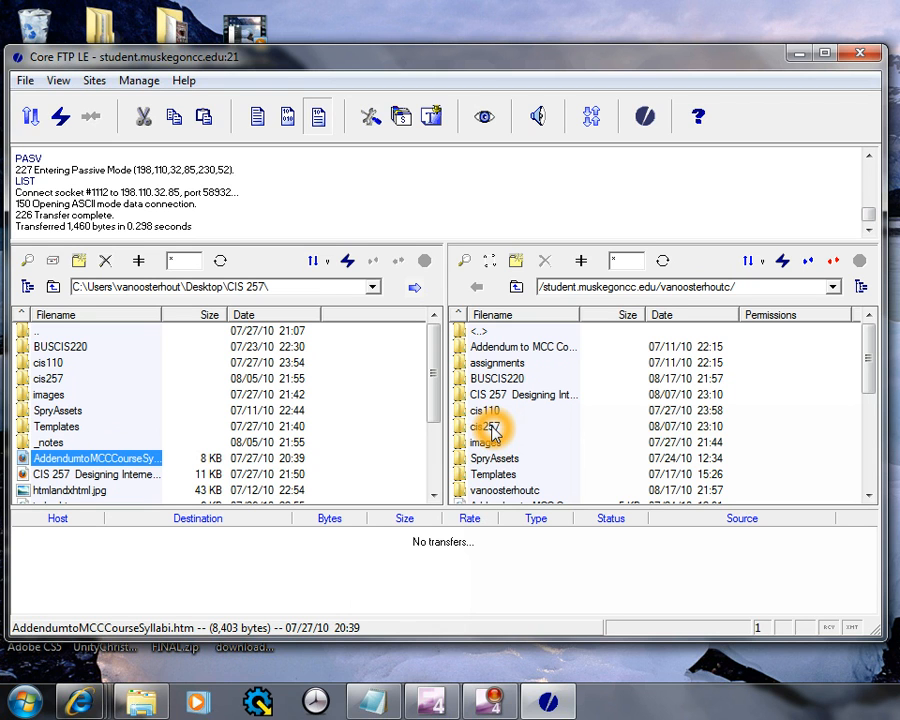
left_click(506, 376)
left_click(510, 492)
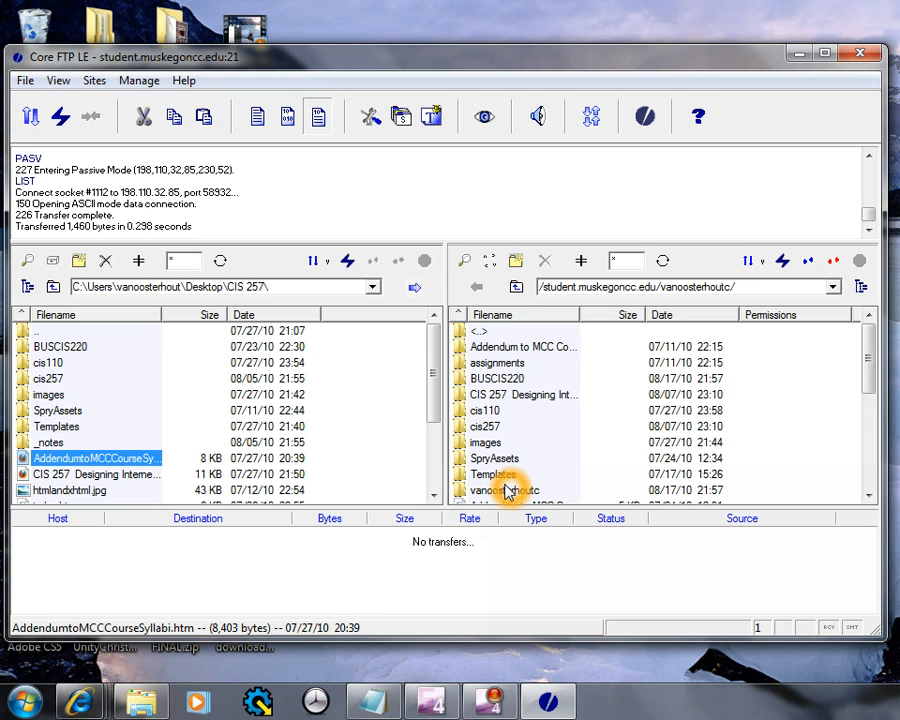
left_click(488, 443)
Open the remote images folder and upload AddendumtoMCCCourseSyllabi.htm (8,403 bytes) into it
double_click(488, 443)
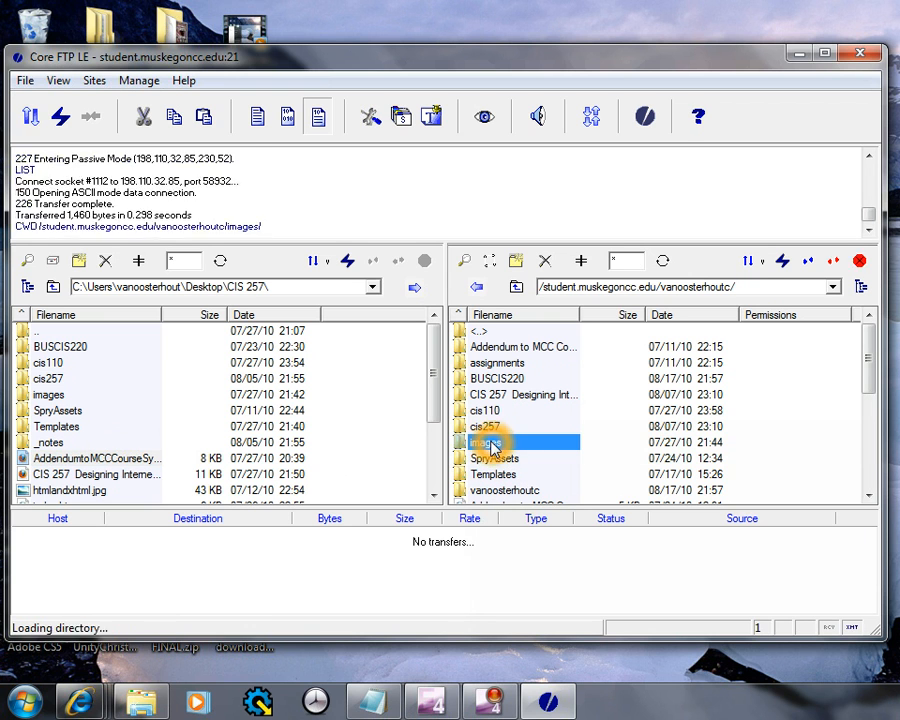
left_click(52, 462)
left_click(52, 462)
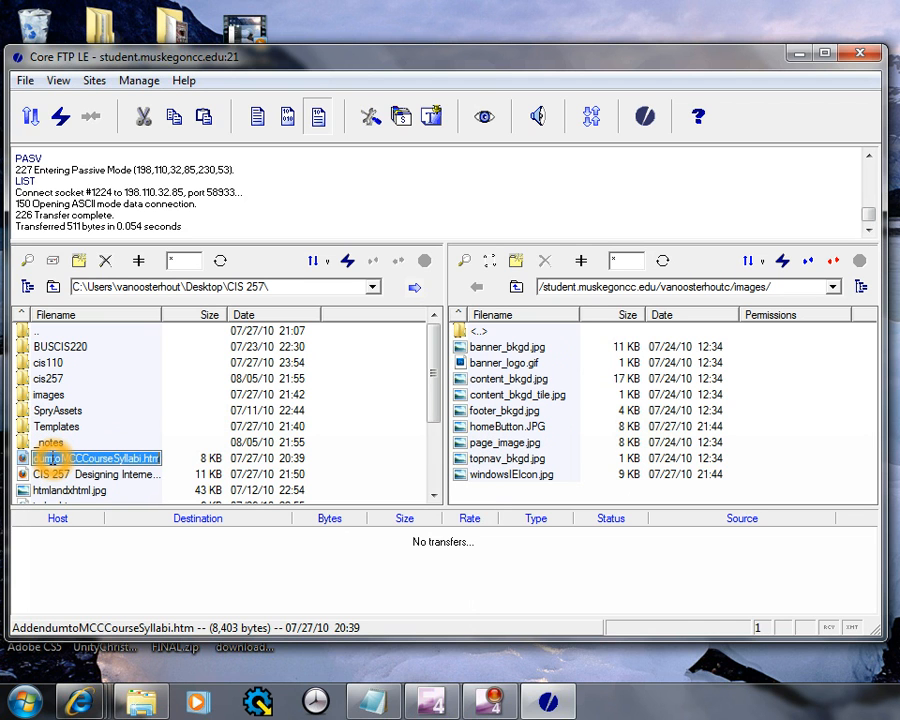
left_click(416, 288)
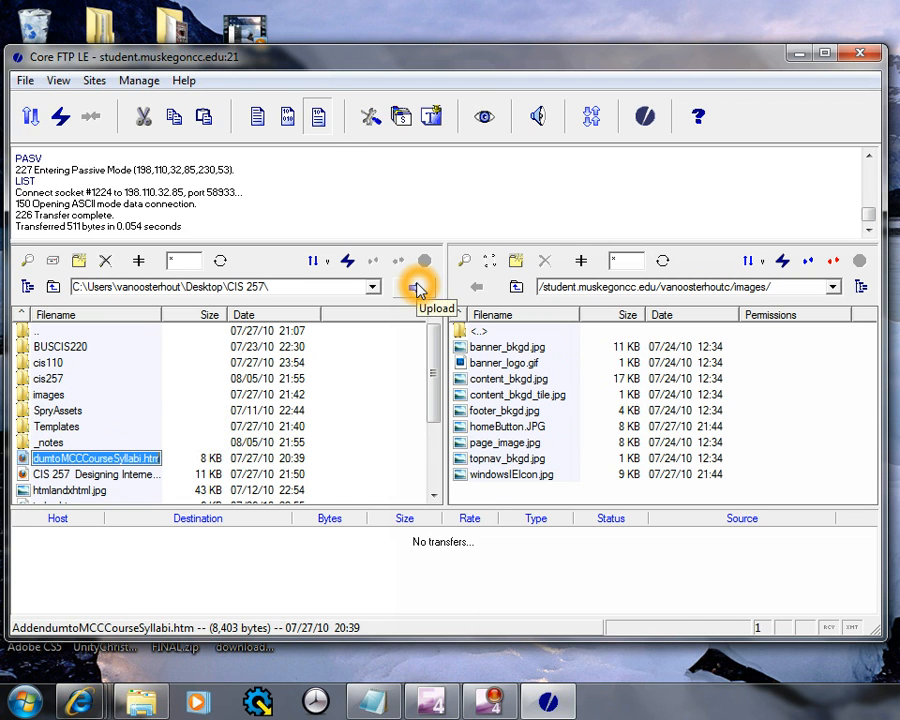
left_click(416, 288)
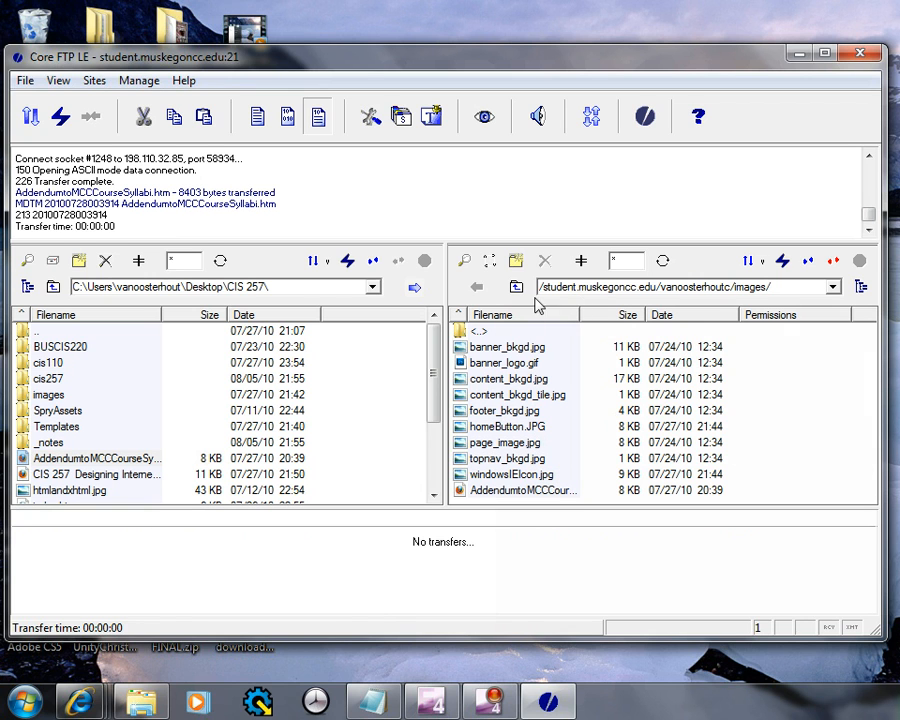
left_click(530, 497)
left_click(530, 497)
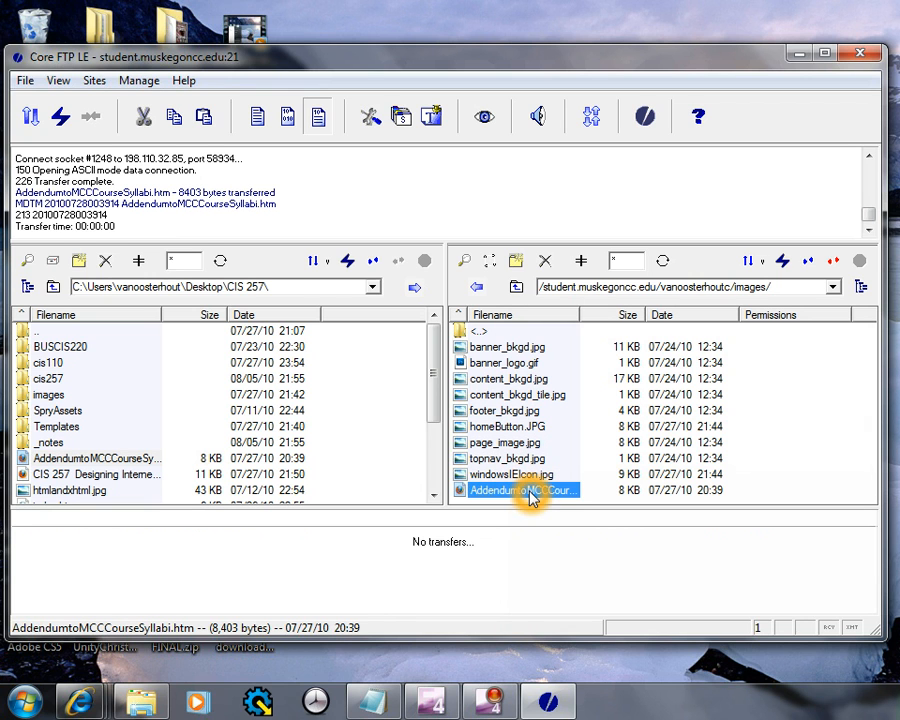
Download AddendumtoMCCCourseSyllabi.htm into CIS 257, choosing Overwrite for the existing local copy
left_click(479, 288)
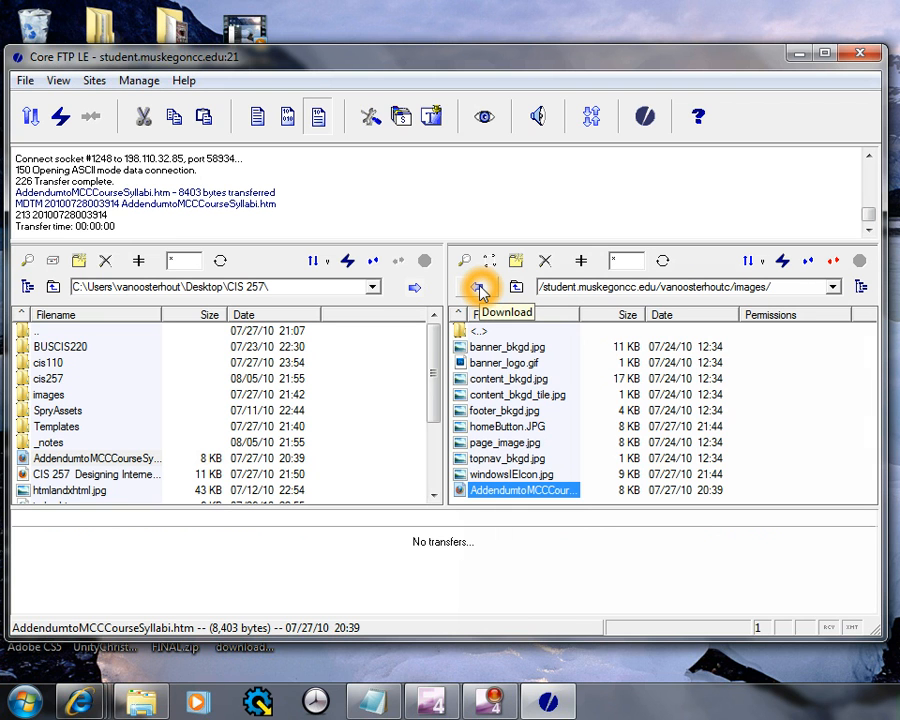
left_click(480, 288)
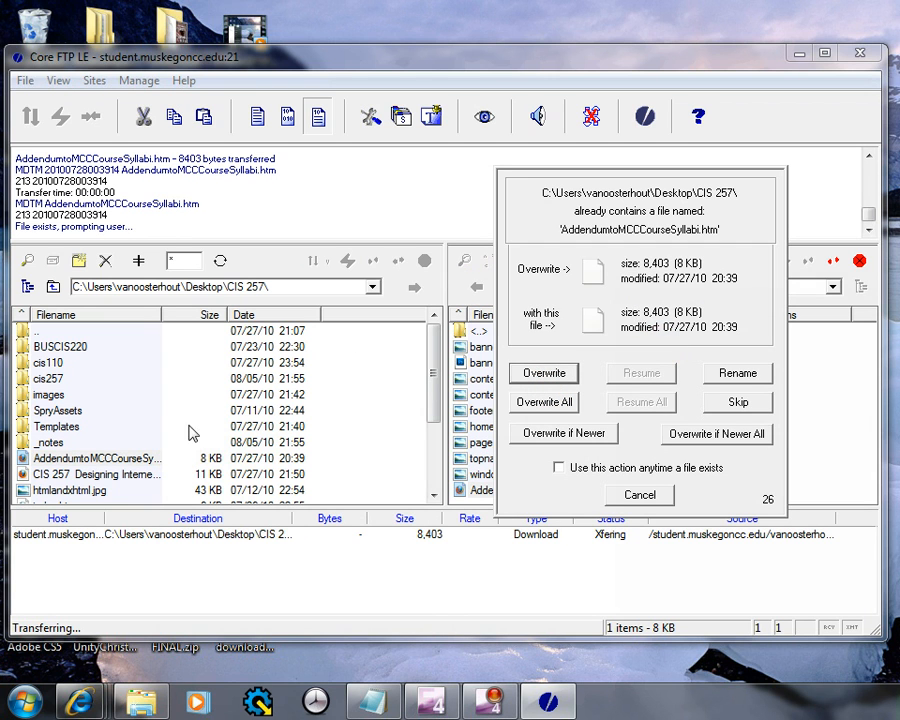
left_click(545, 373)
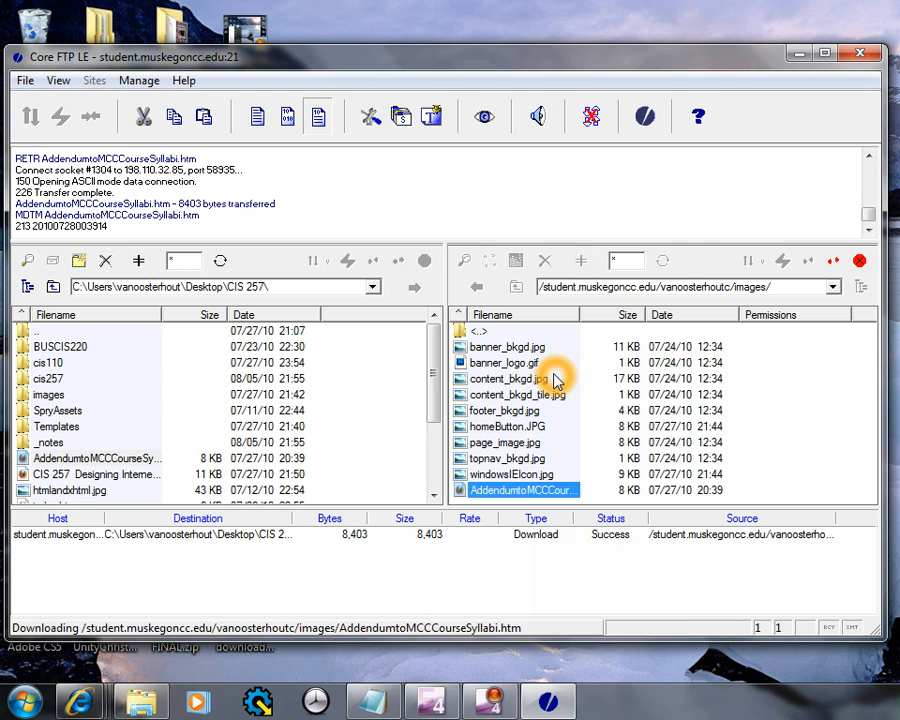